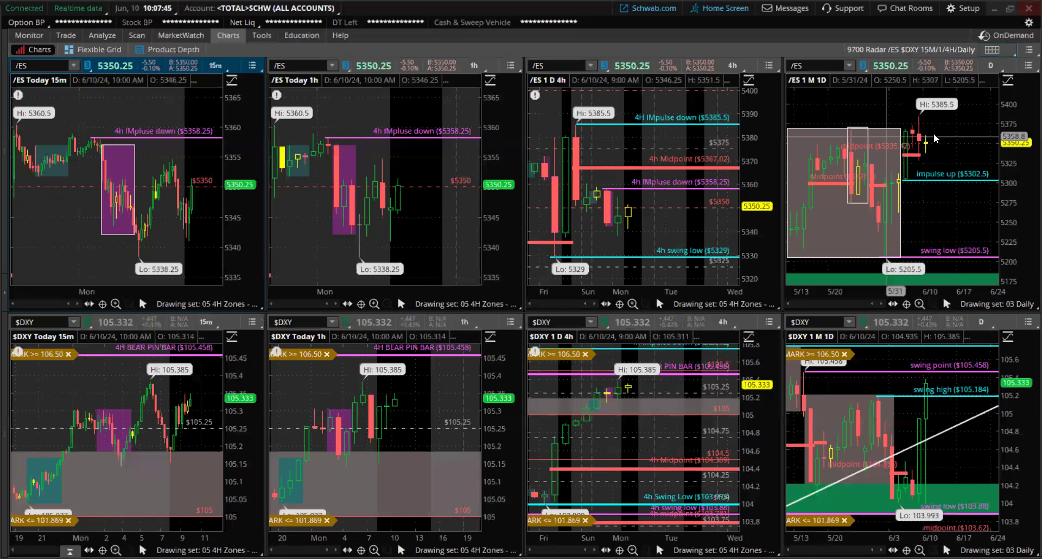
Examine the recent June candles on the daily /ES and $DXY charts
scroll(925, 162, up, 3)
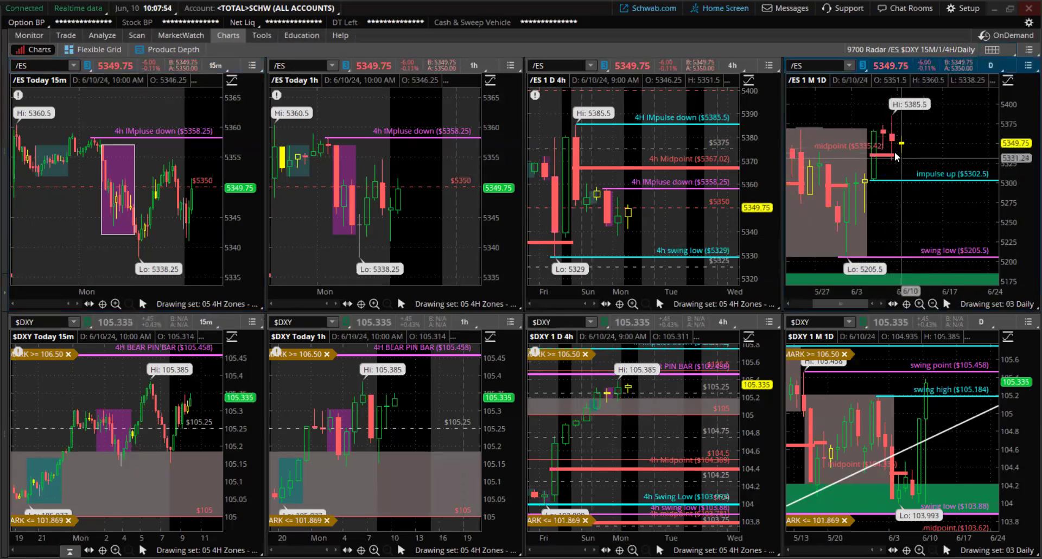
scroll(884, 422, up, 5)
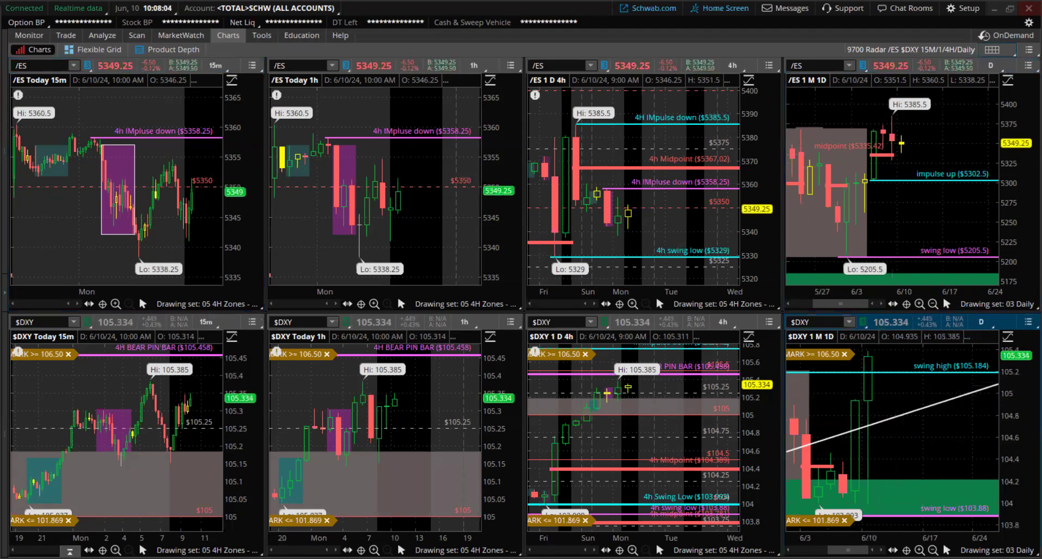
scroll(931, 449, down, 2)
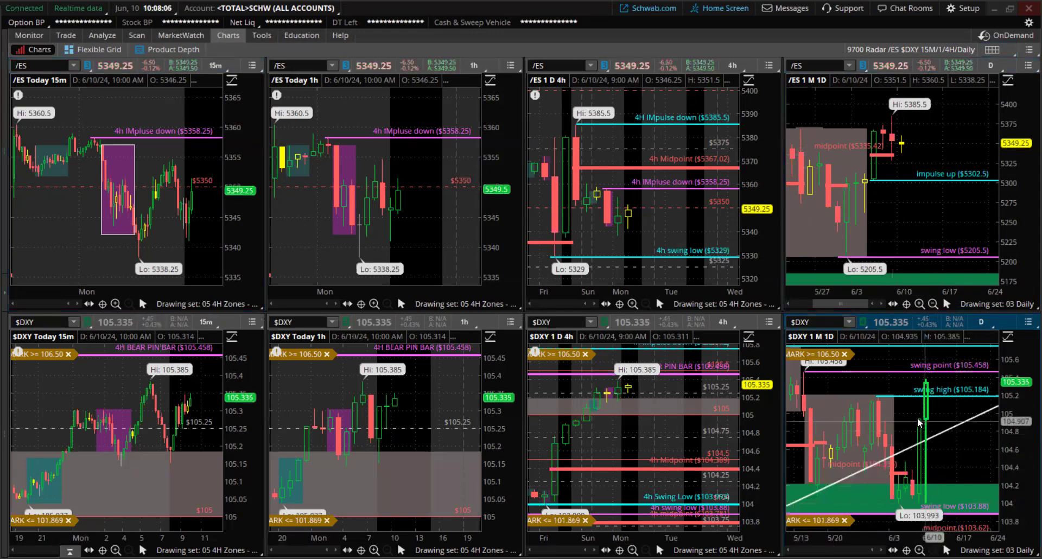
click(890, 402)
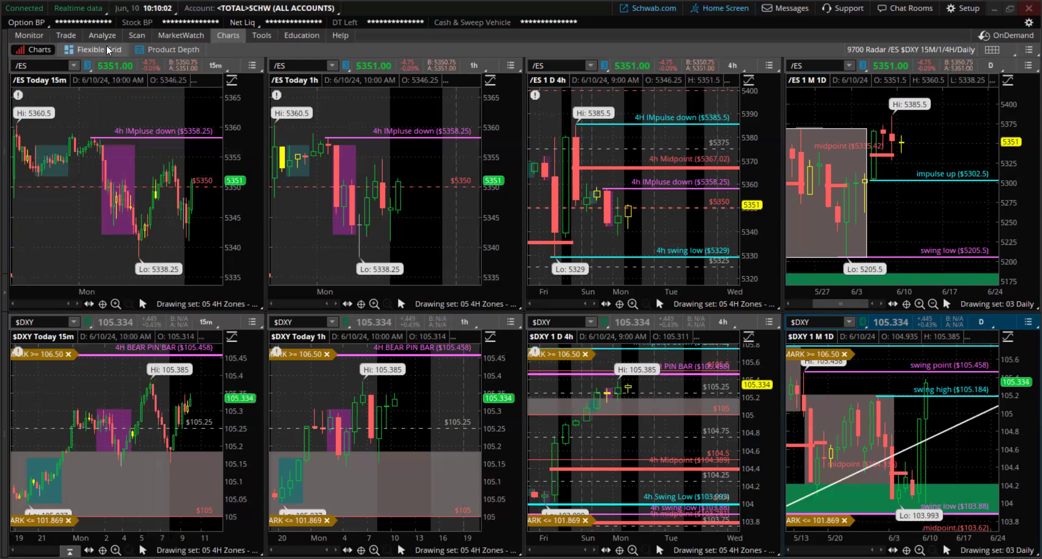
Switch to the Flexible Grid and examine the /ES 5-minute price action from the early morning to the 9:30 open
click(92, 49)
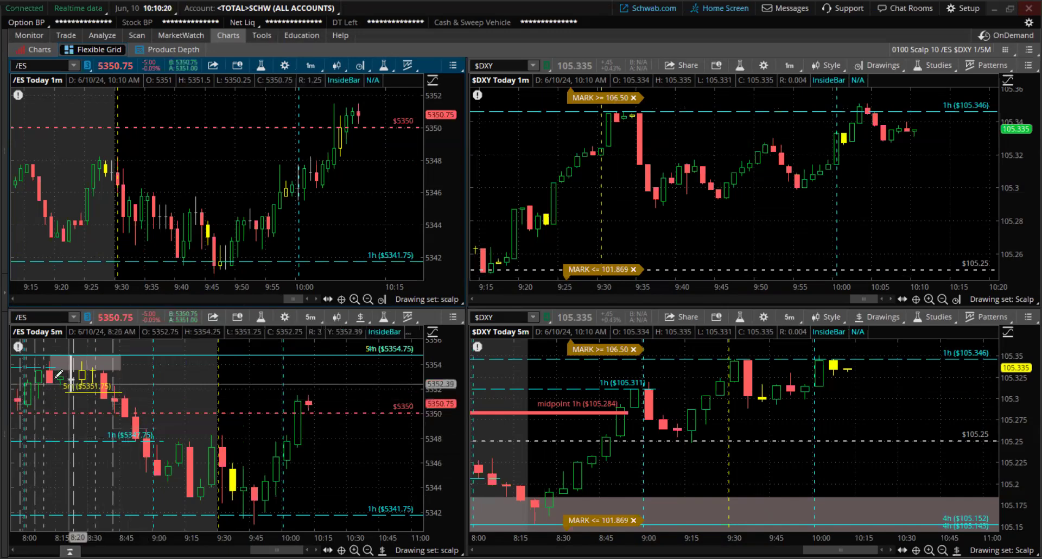
scroll(96, 403, up, 10)
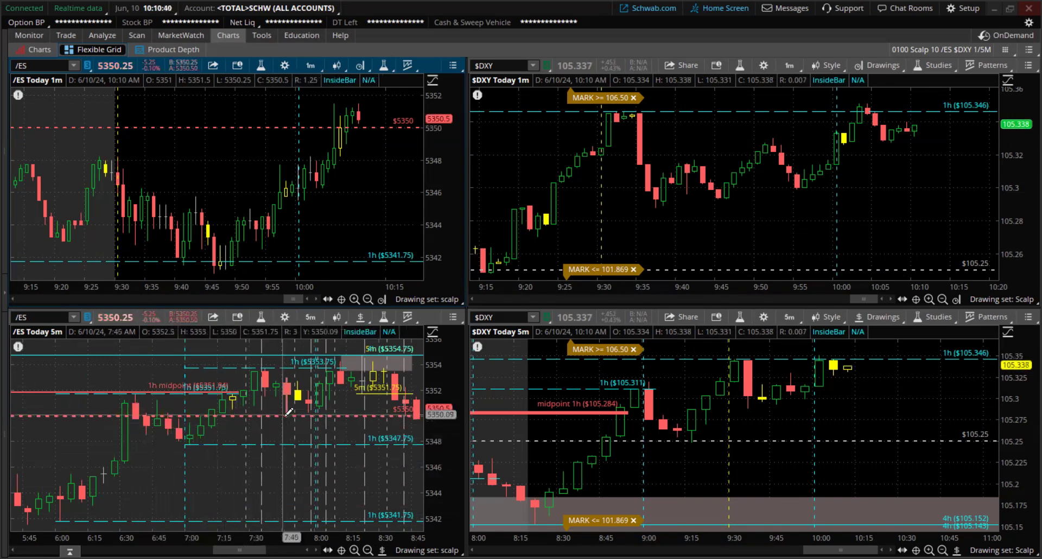
scroll(293, 440, down, 1)
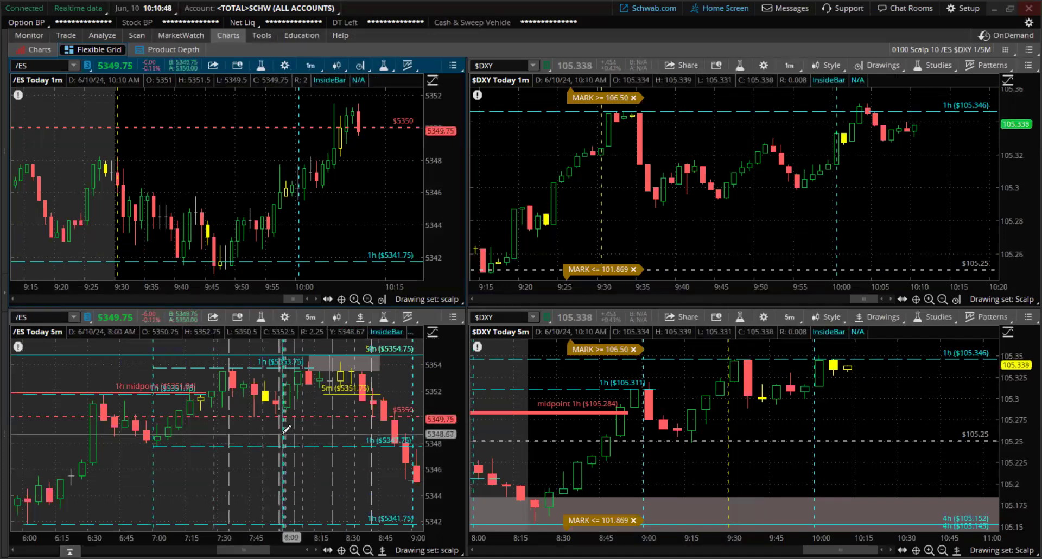
scroll(273, 407, down, 3)
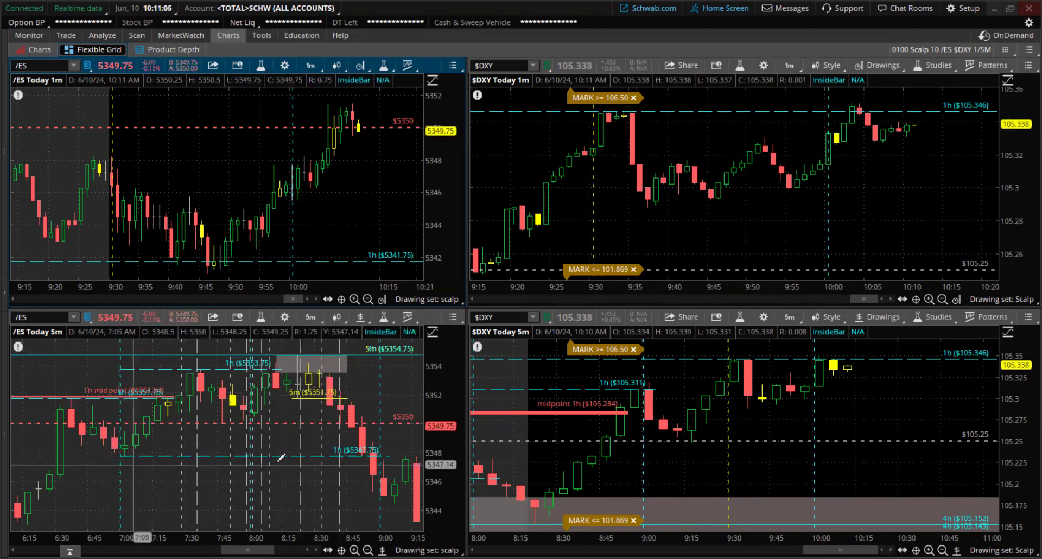
scroll(281, 457, up, 2)
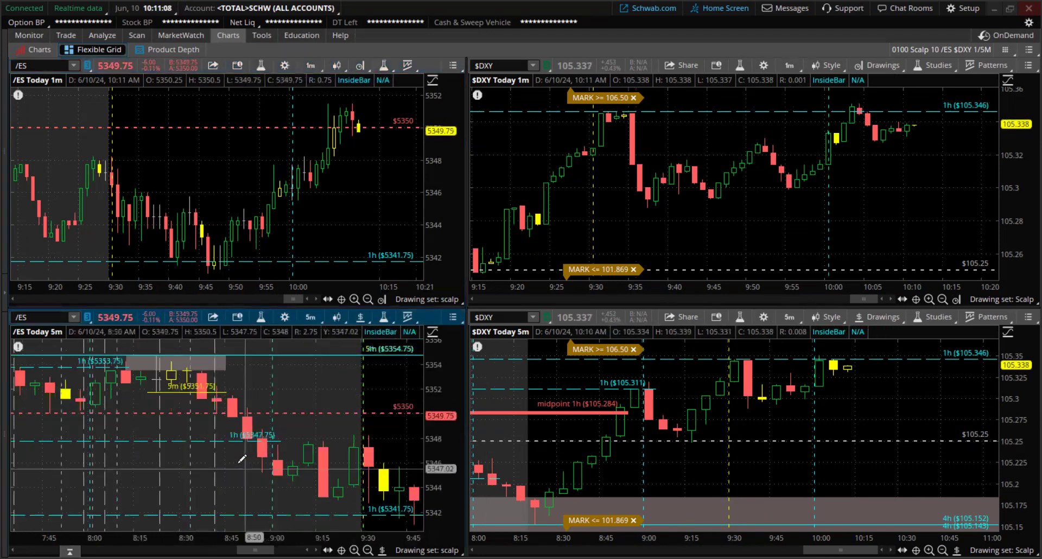
scroll(242, 458, up, 3)
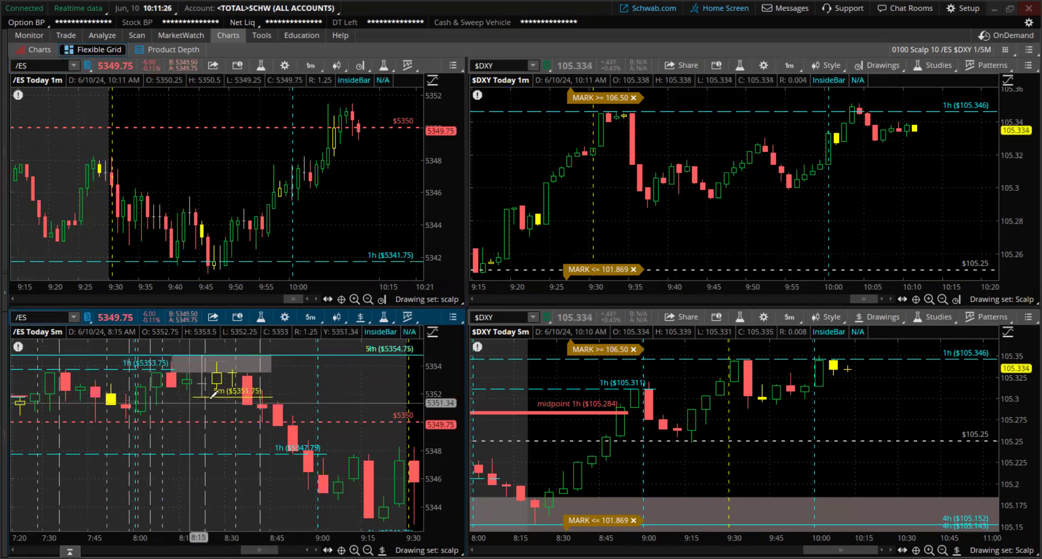
Examine the 7:40 to 8:50 price action on the /ES 1-minute chart, then the wider morning move on the /ES 5-minute chart
scroll(218, 253, up, 10)
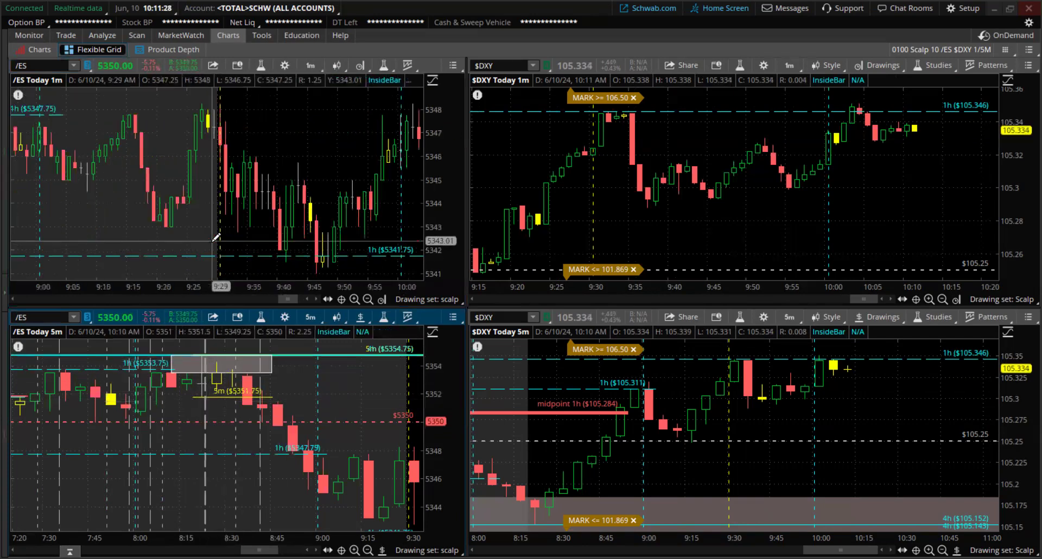
scroll(220, 250, up, 5)
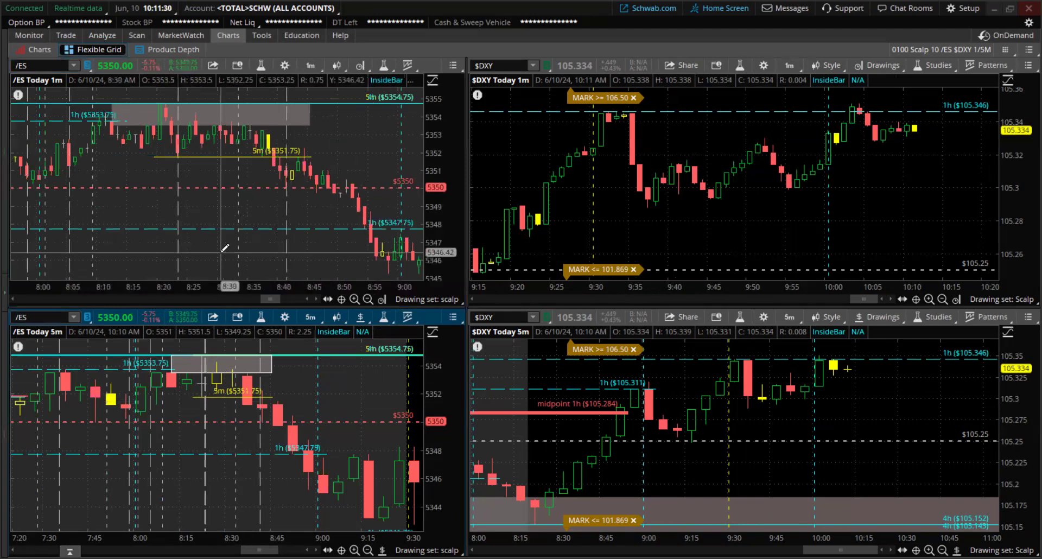
scroll(225, 252, up, 1)
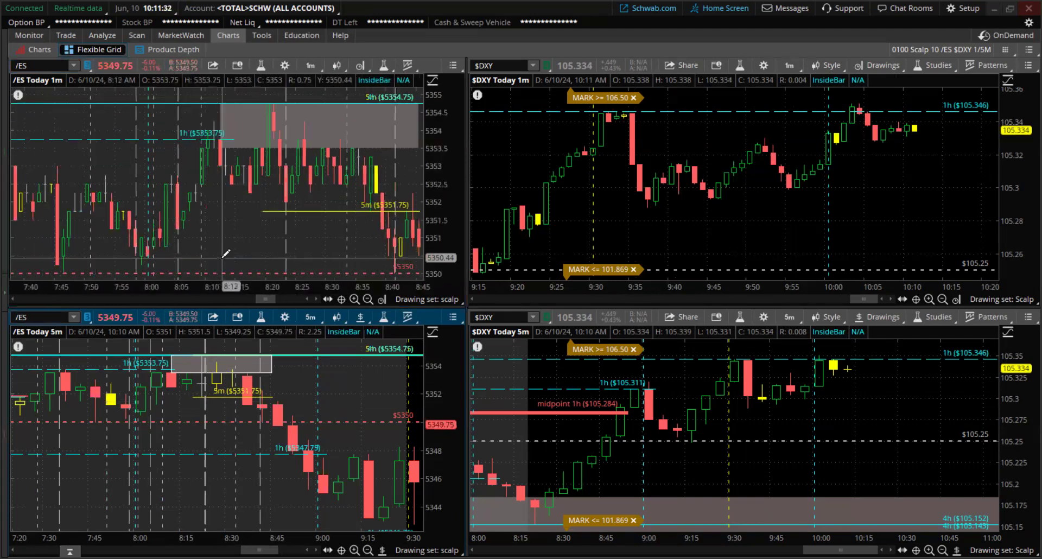
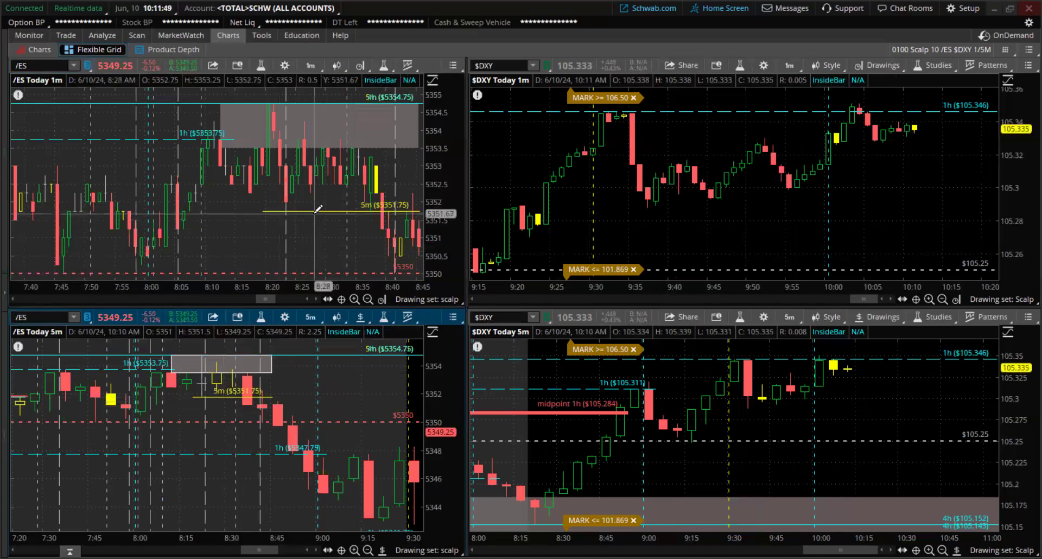
scroll(313, 208, down, 3)
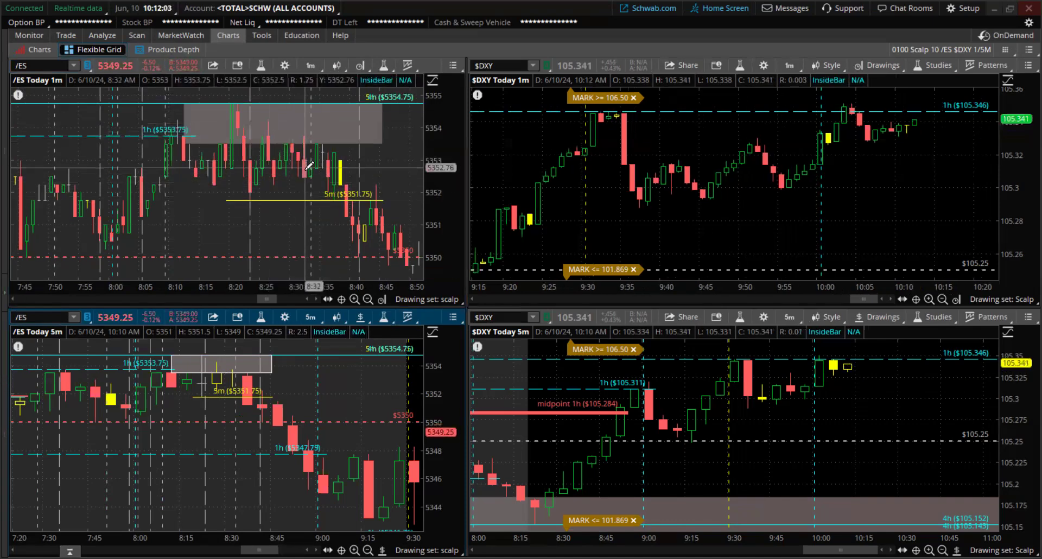
drag(309, 165, 369, 179)
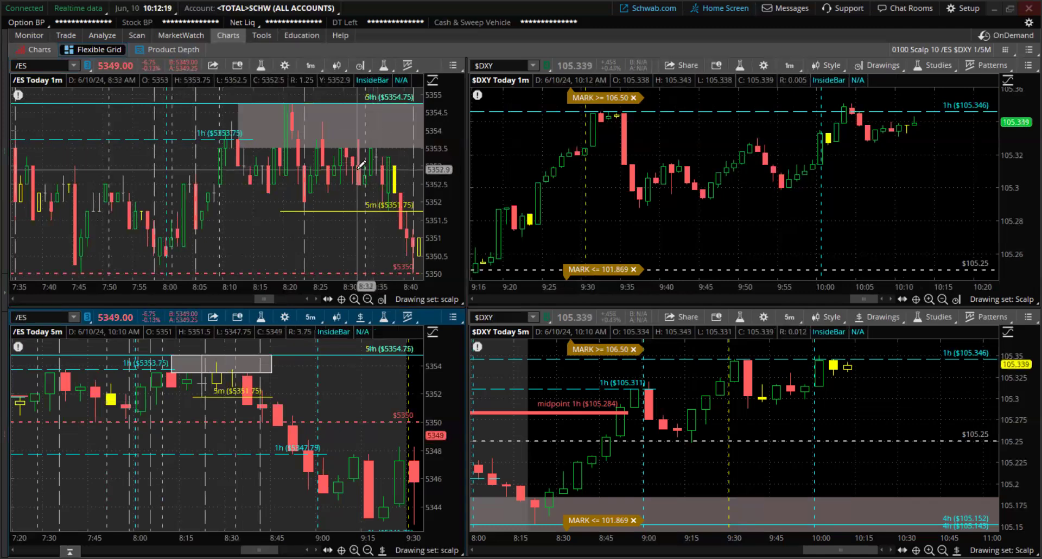
scroll(360, 165, down, 2)
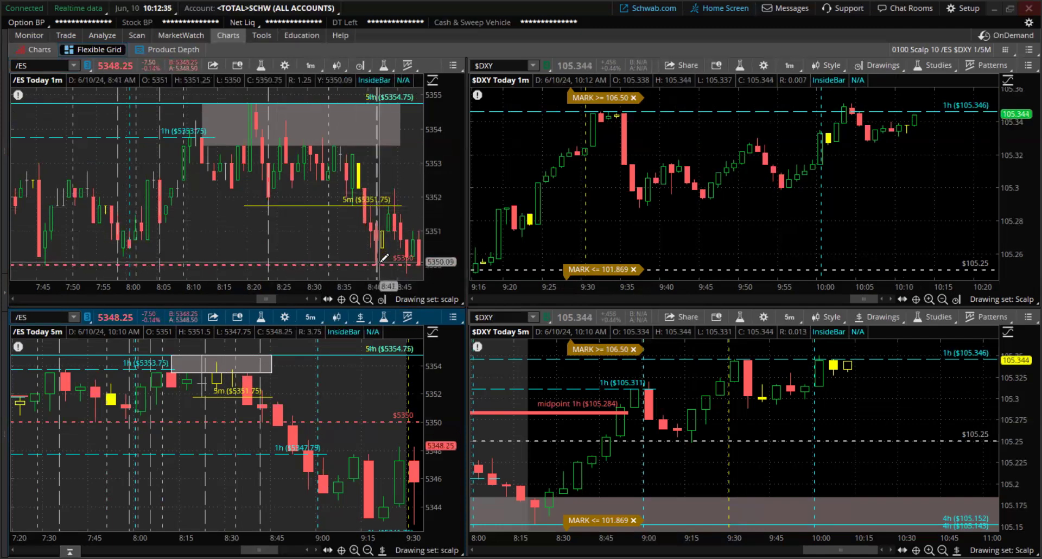
scroll(383, 258, up, 2)
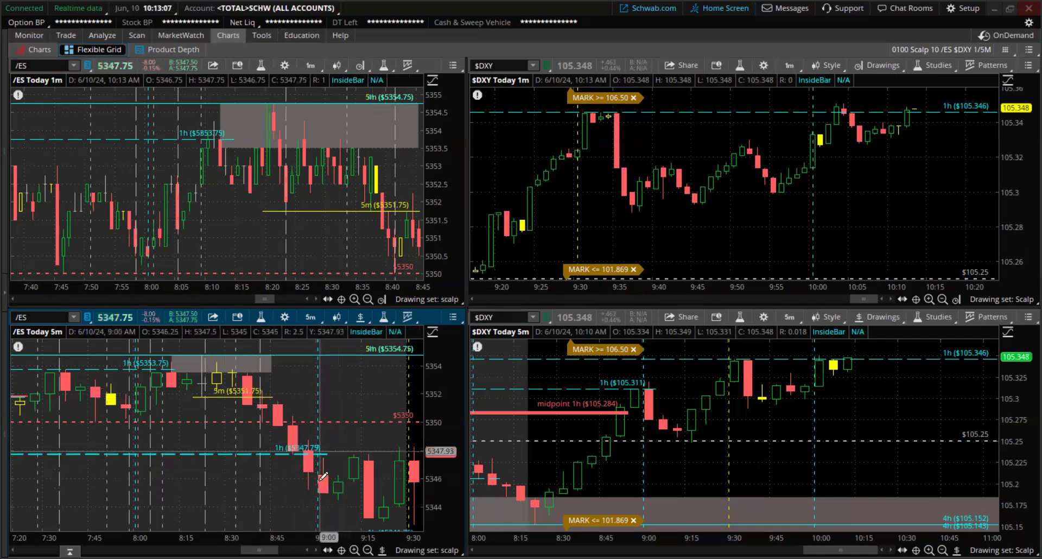
scroll(317, 464, down, 5)
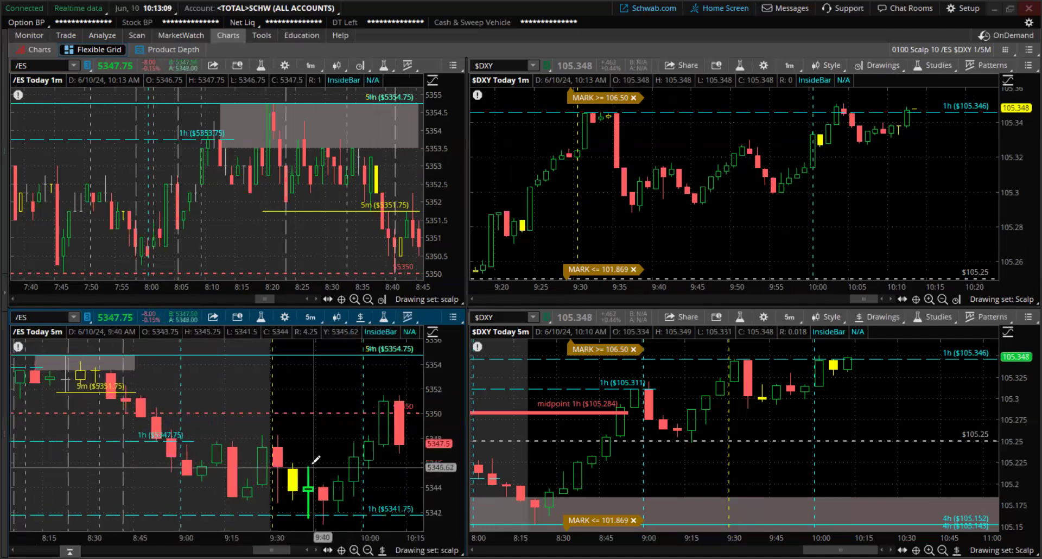
click(368, 550)
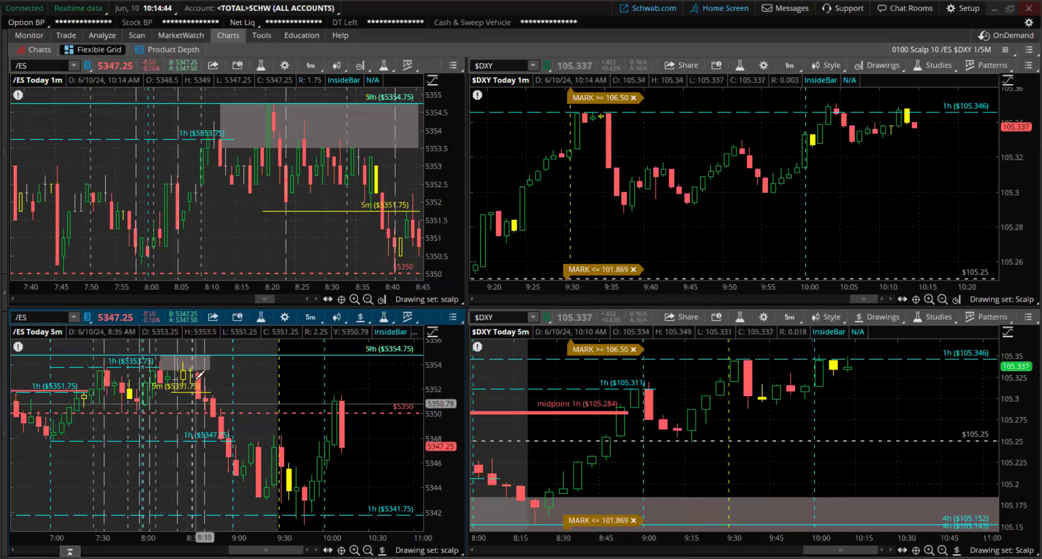
Check the properties of the dashed vertical time level just after 8:30 on the /ES 1-minute chart
right_click(348, 200)
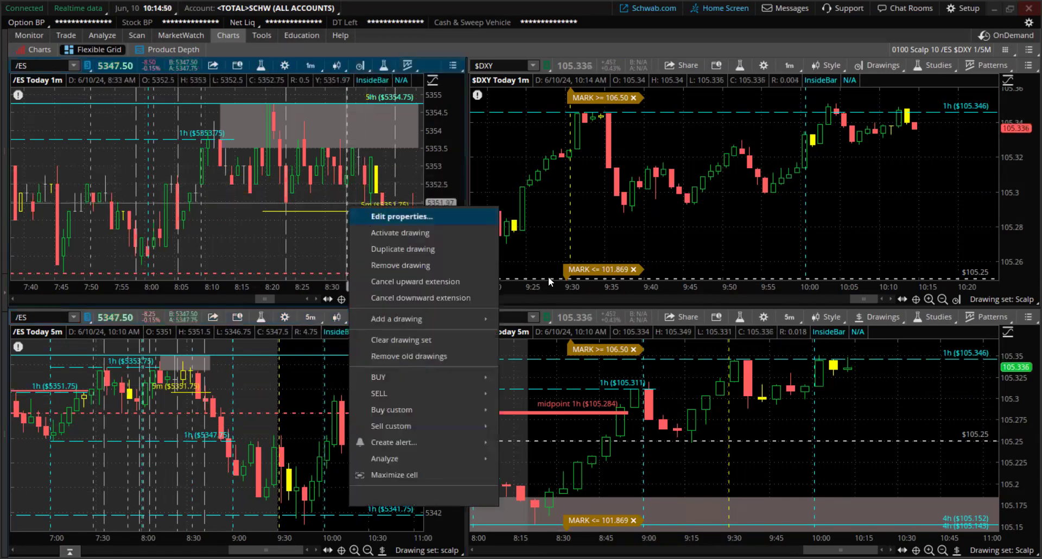
click(366, 216)
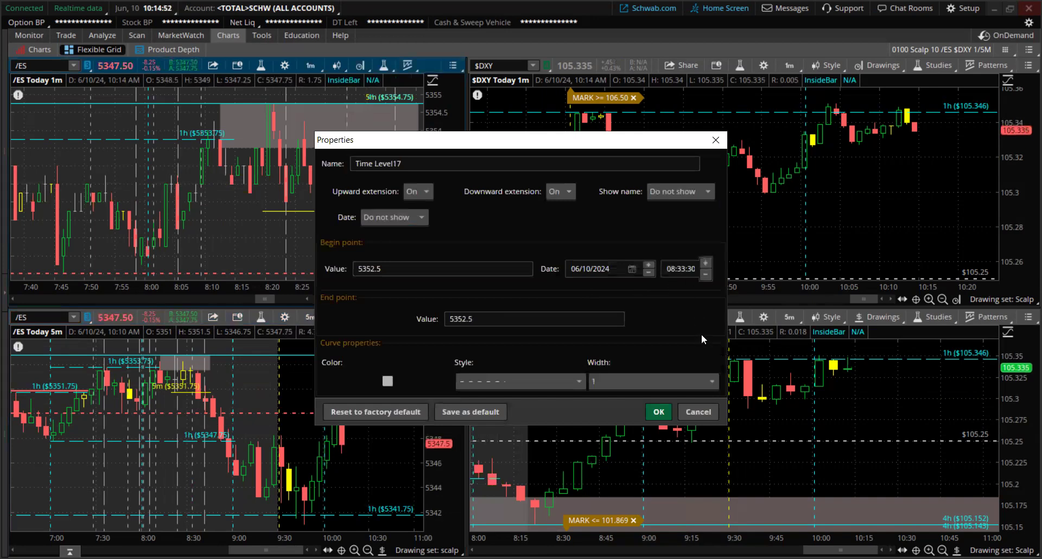
click(658, 411)
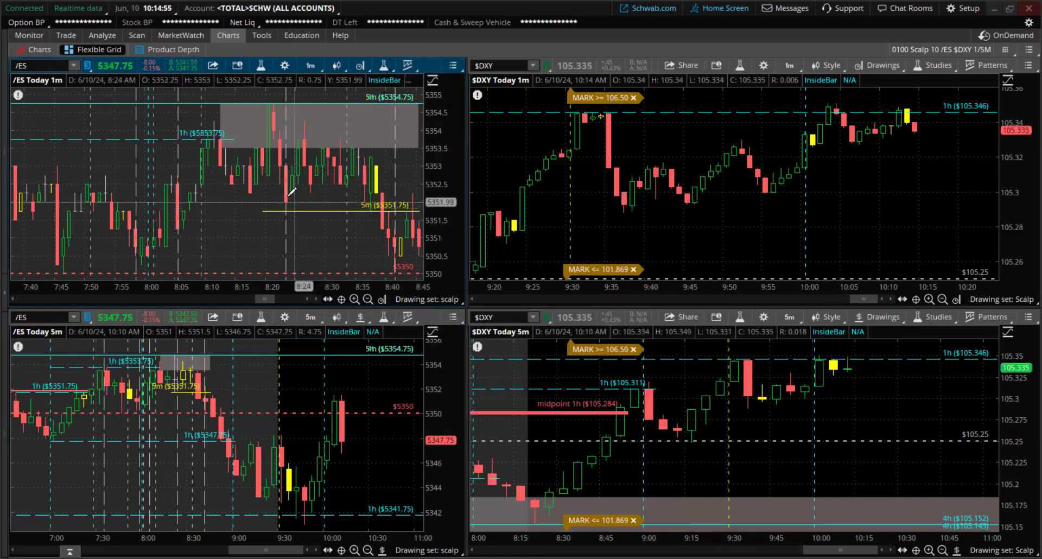
right_click(346, 190)
click(368, 204)
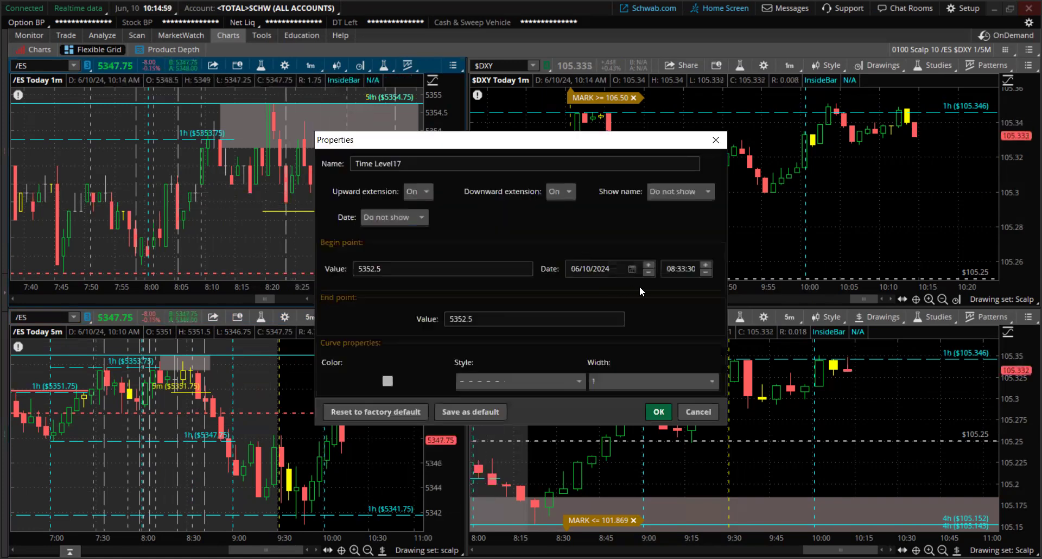
key(Return)
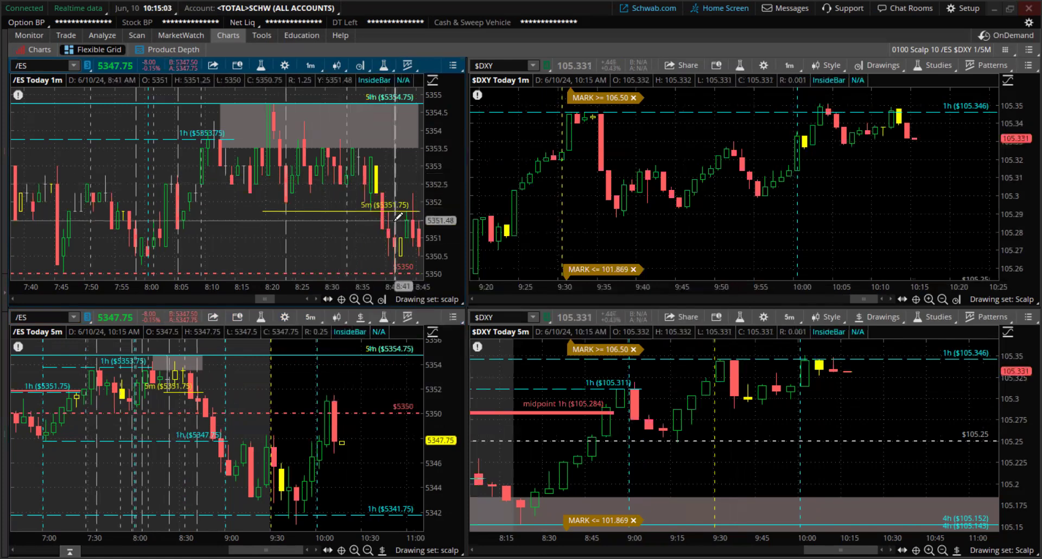
Return to the regular charts and load the saved grid 9999 Voice Over
click(41, 47)
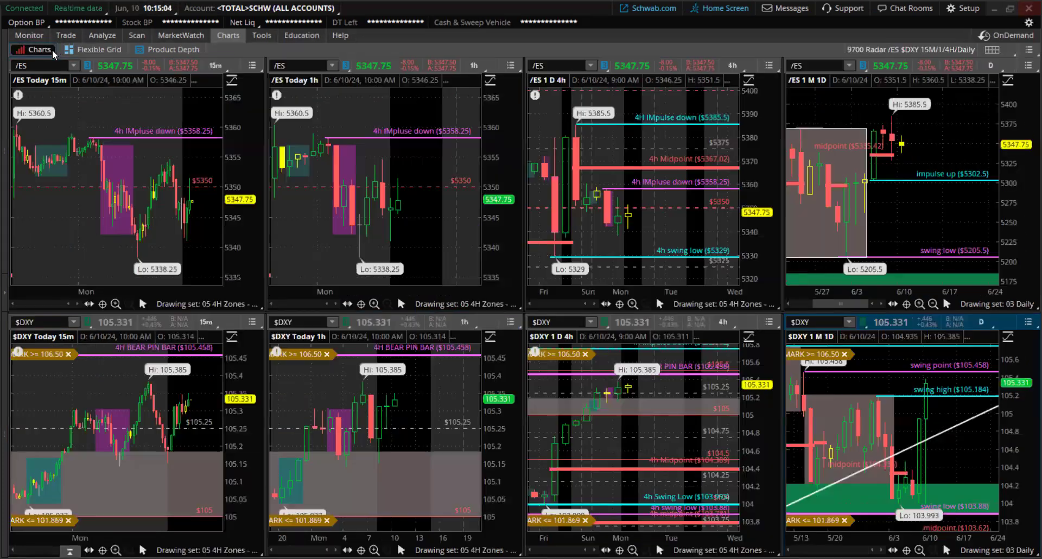
click(991, 50)
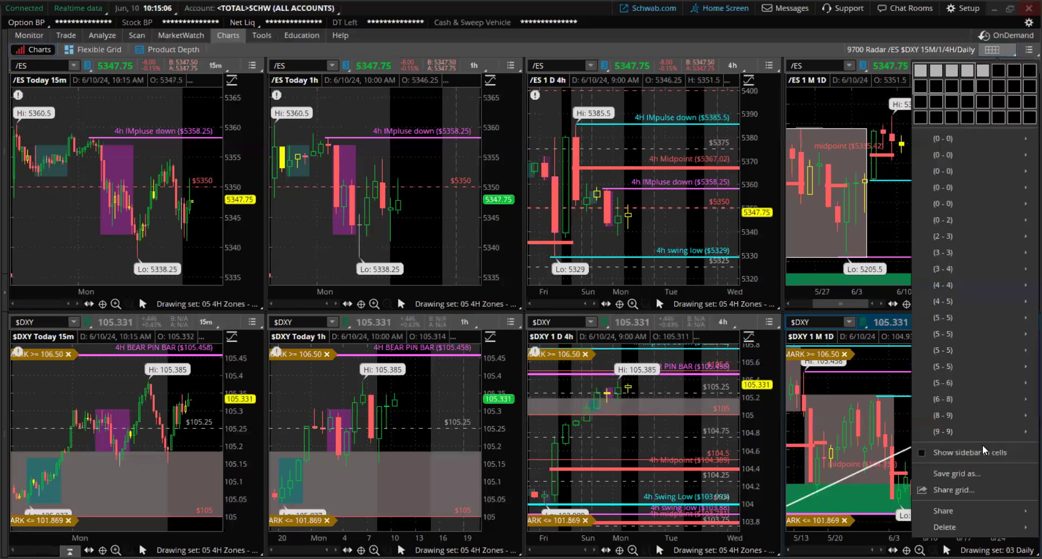
mouse_move(933, 431)
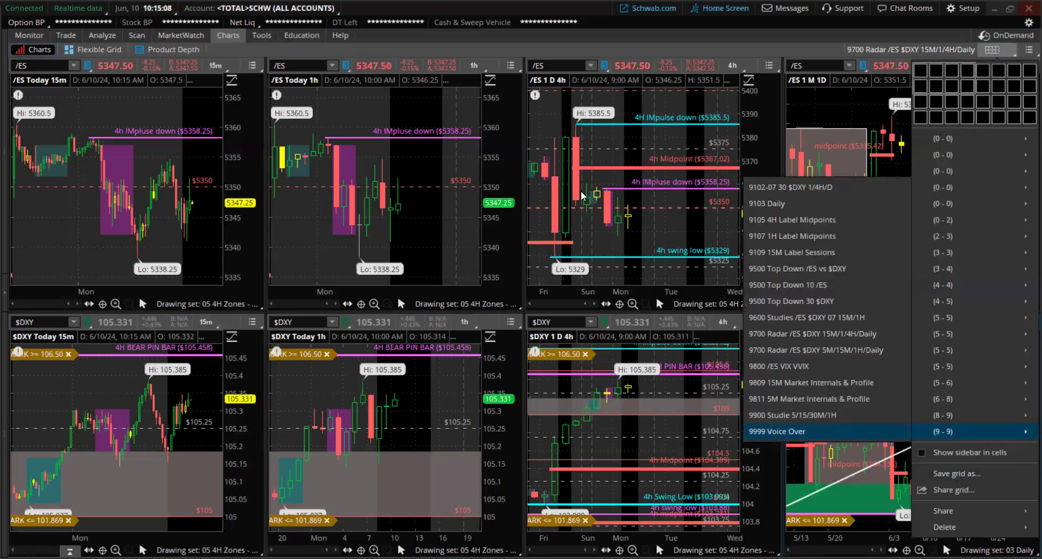
click(840, 432)
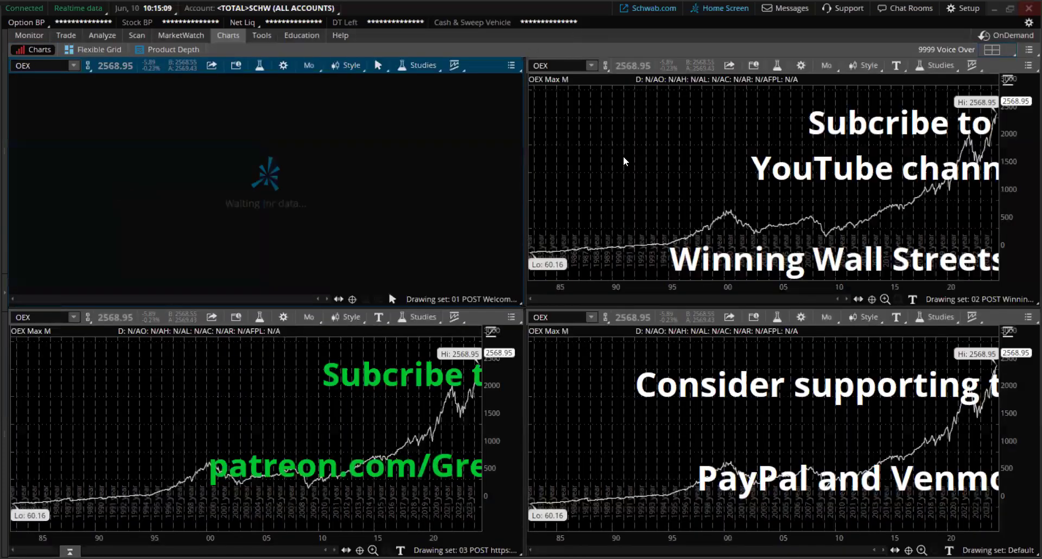
Maximize the OEX chart with the YouTube message and page forward through the Patreon message to the PayPal and Venmo message
right_click(633, 295)
click(629, 281)
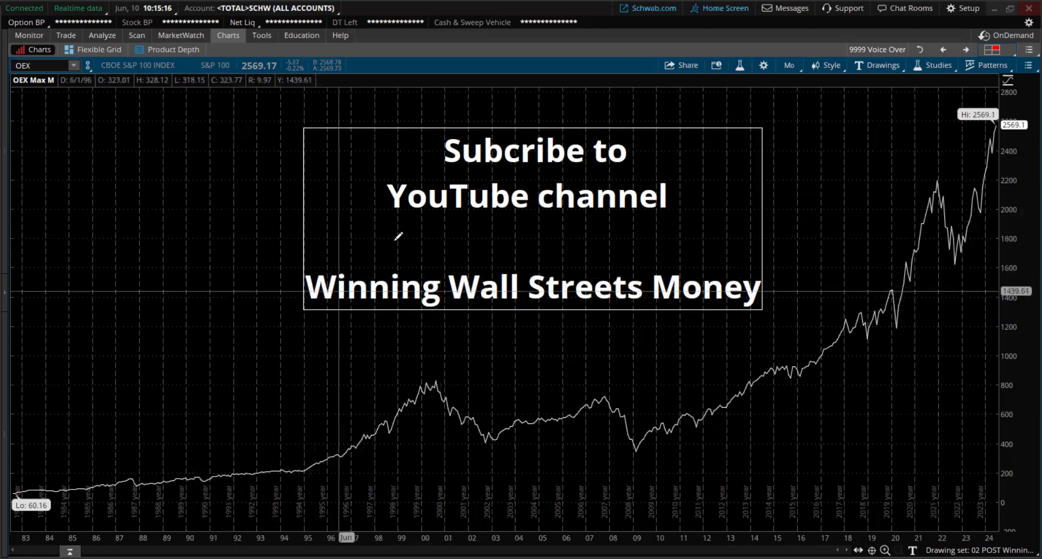
click(963, 49)
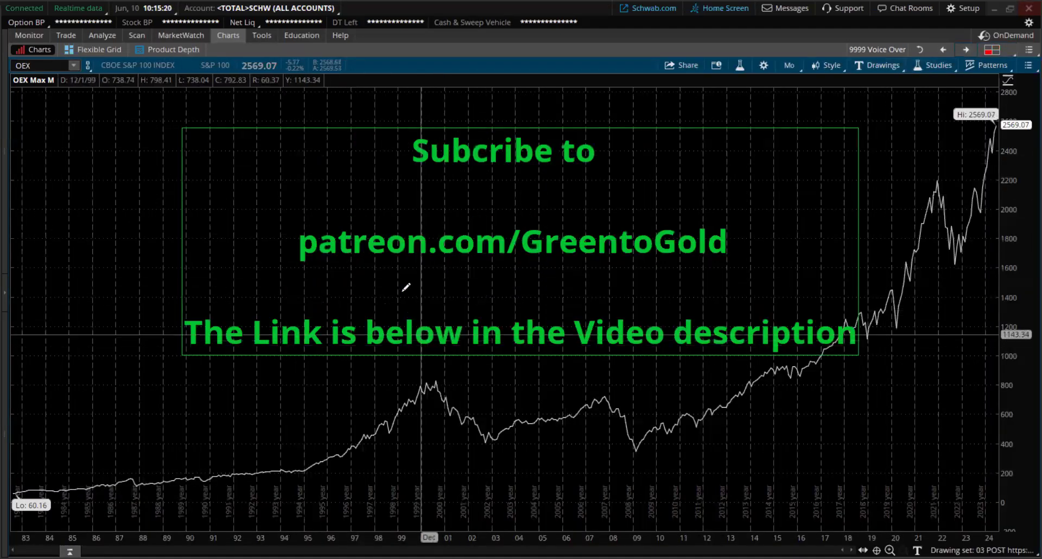
click(961, 50)
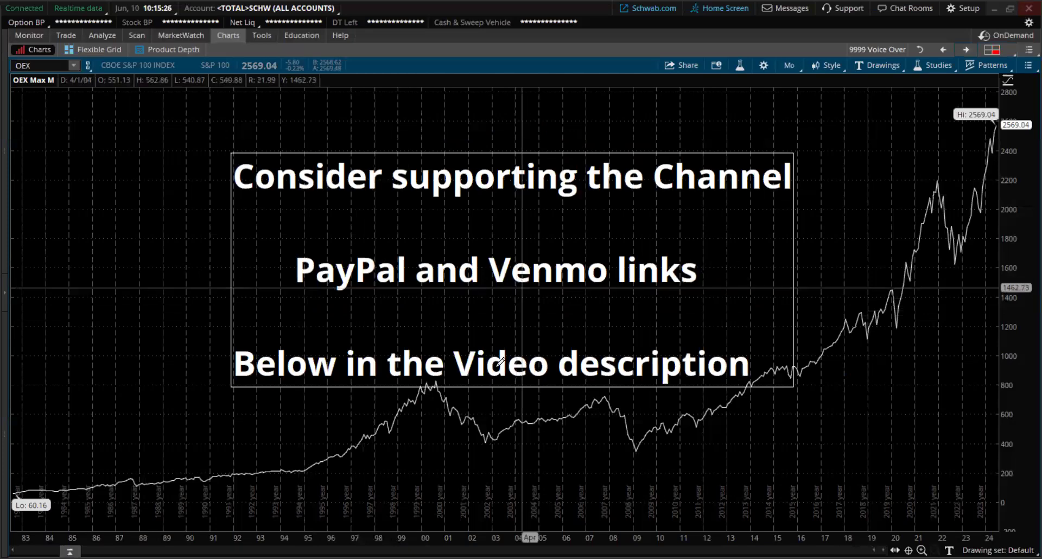
Page back through the maximized OEX charts to the "Welcome to Winning Wall Streets Money" message
click(941, 51)
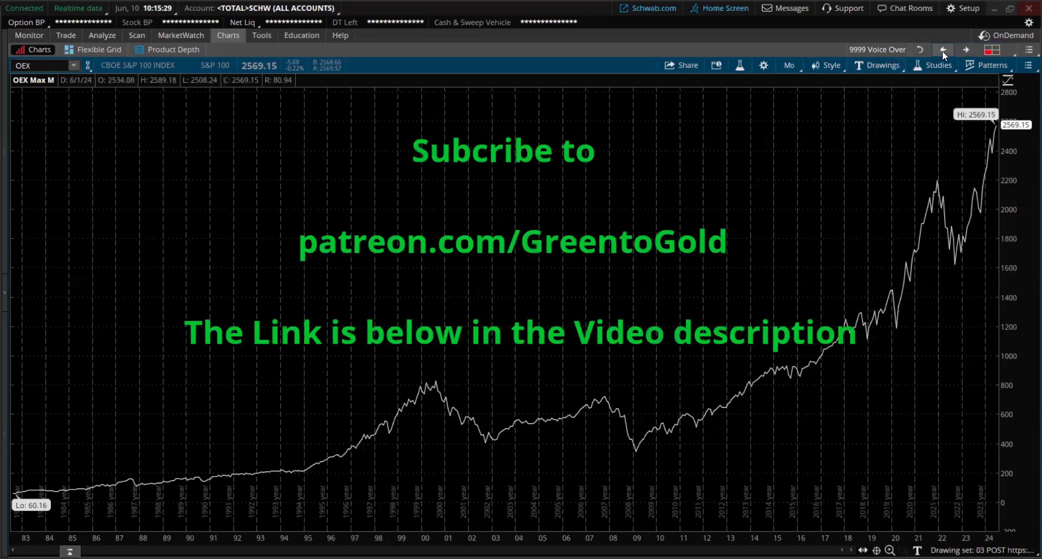
click(942, 50)
click(942, 51)
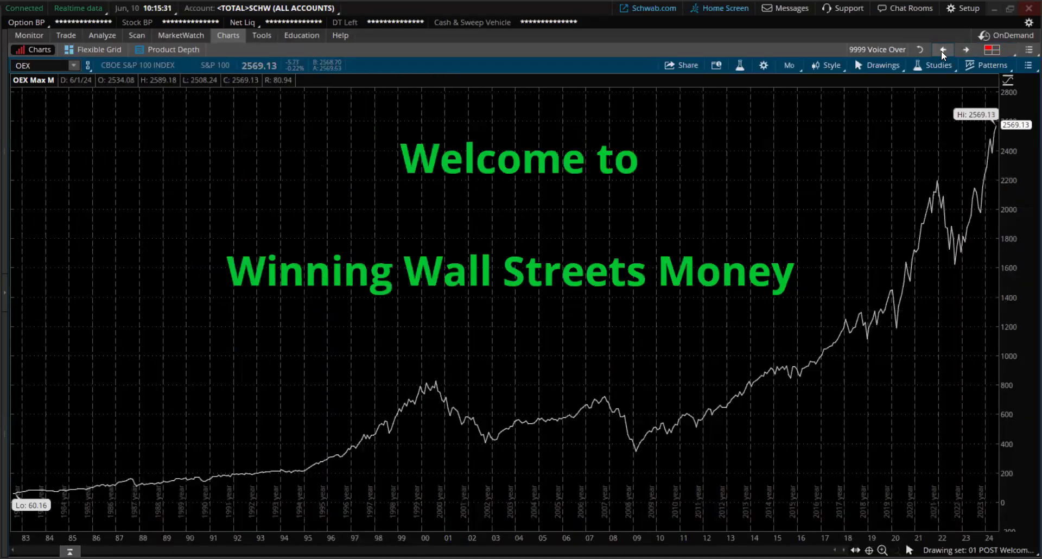